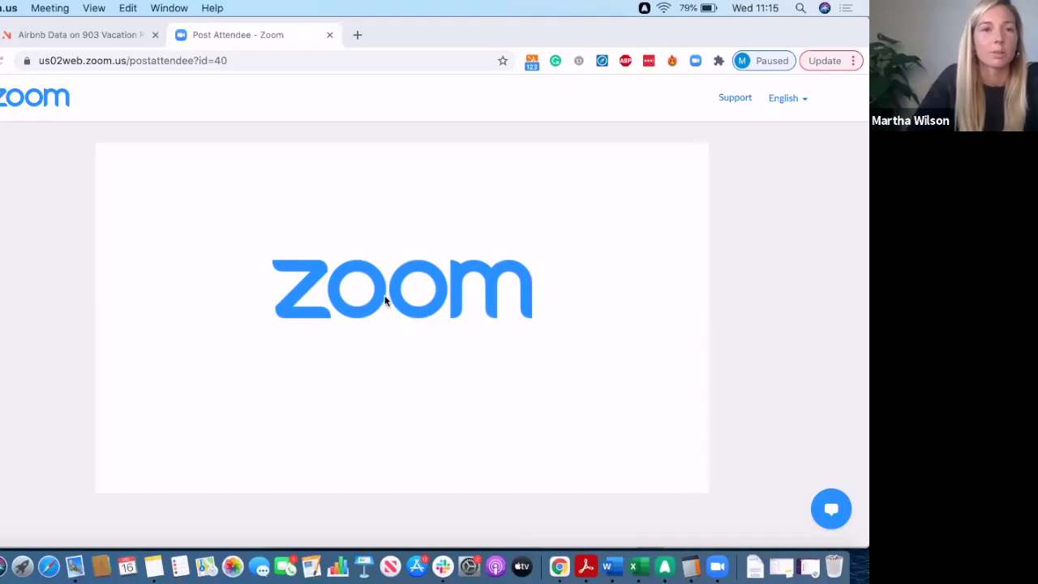
# - Switch to the AirDNA tab and open My Properties to show Blackpool House in the sun
pyautogui.click(109, 33)
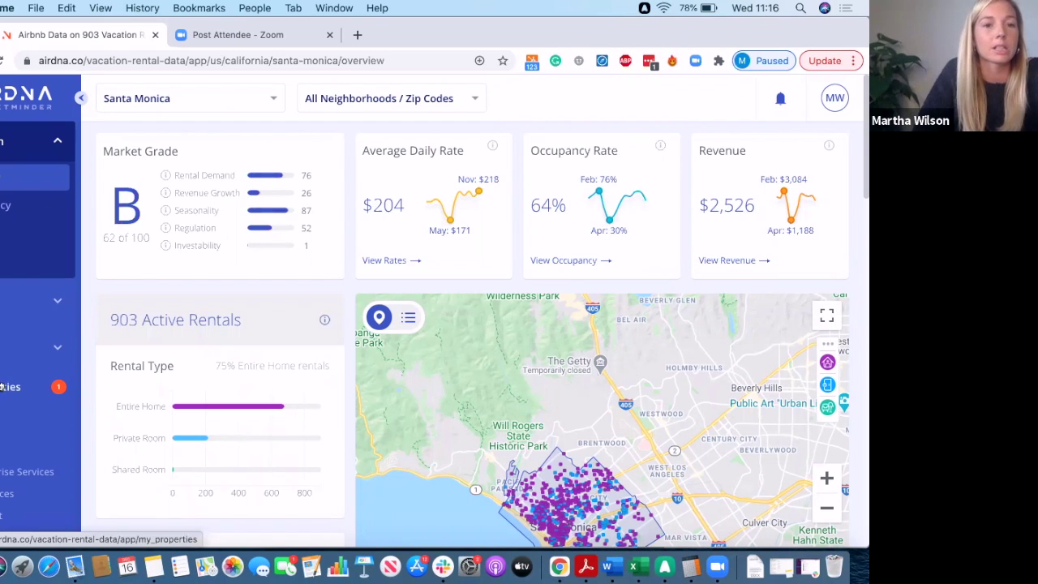
pyautogui.click(3, 388)
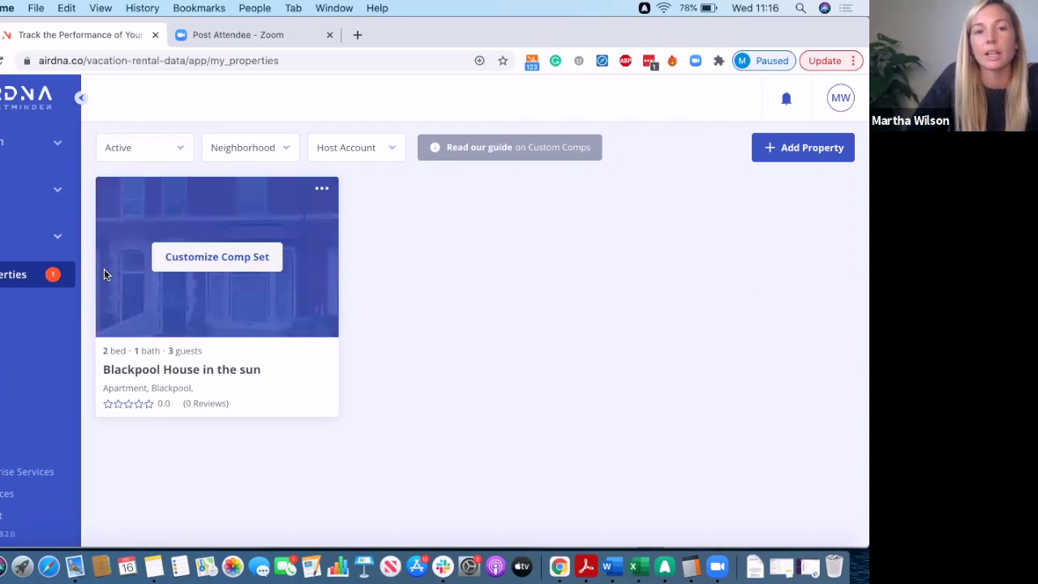
# - Open Customize Comp Set for Blackpool House in the sun, look over the comps, and show Filters
pyautogui.click(244, 271)
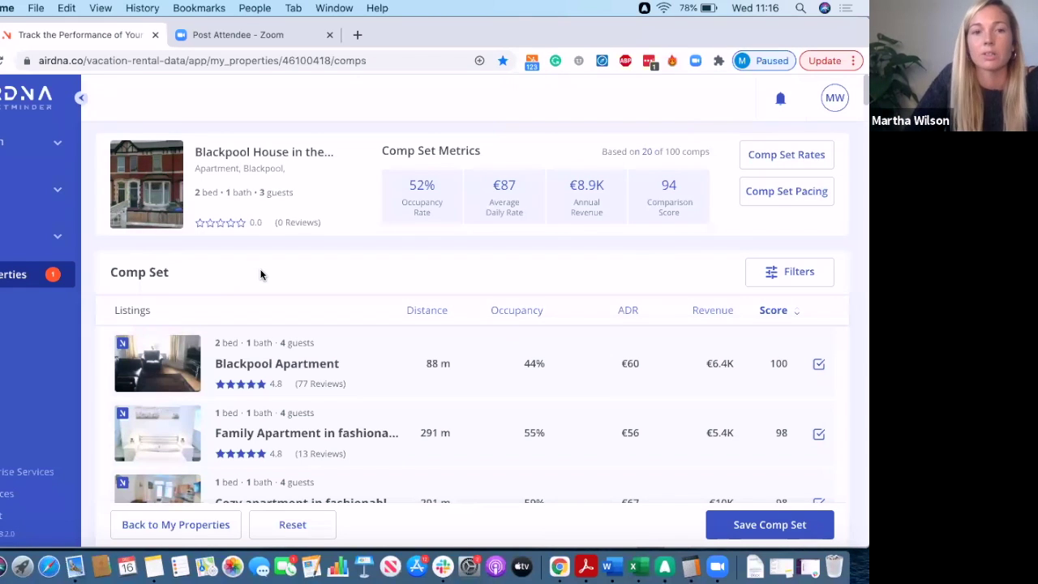
pyautogui.scroll(-5, 260, 274)
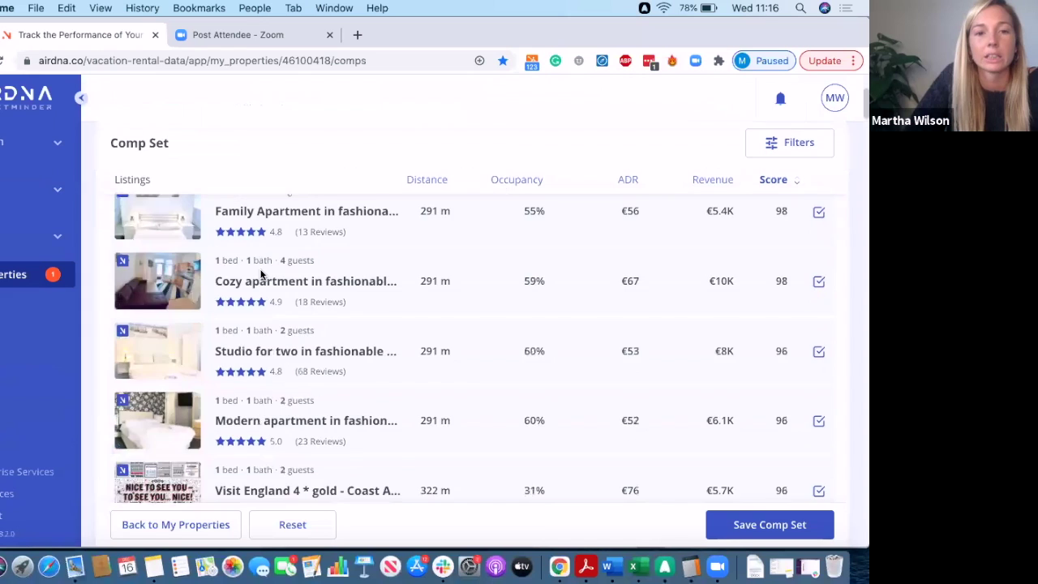
pyautogui.scroll(-5, 258, 274)
pyautogui.scroll(10, 275, 274)
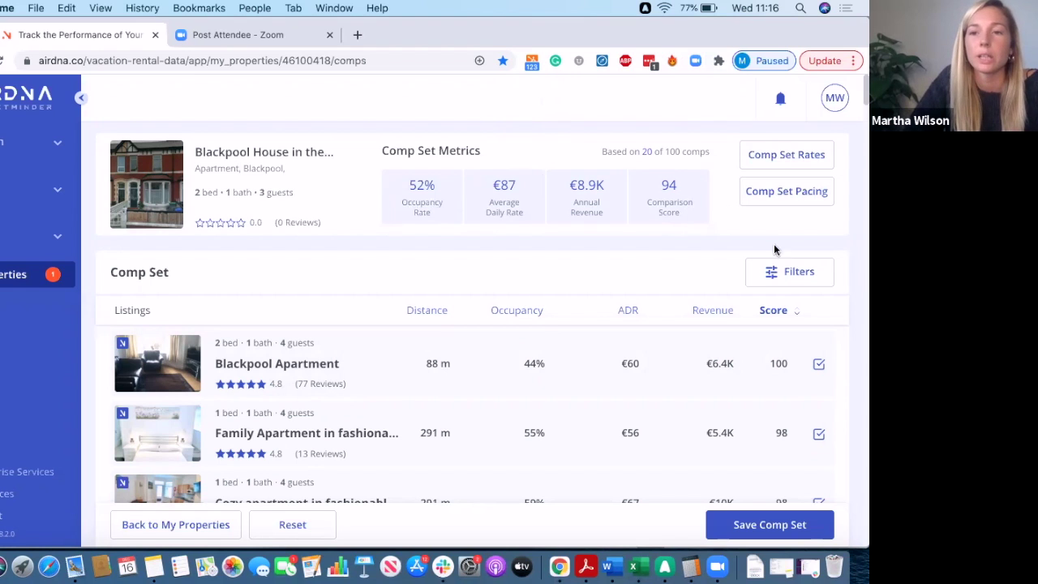
pyautogui.click(786, 274)
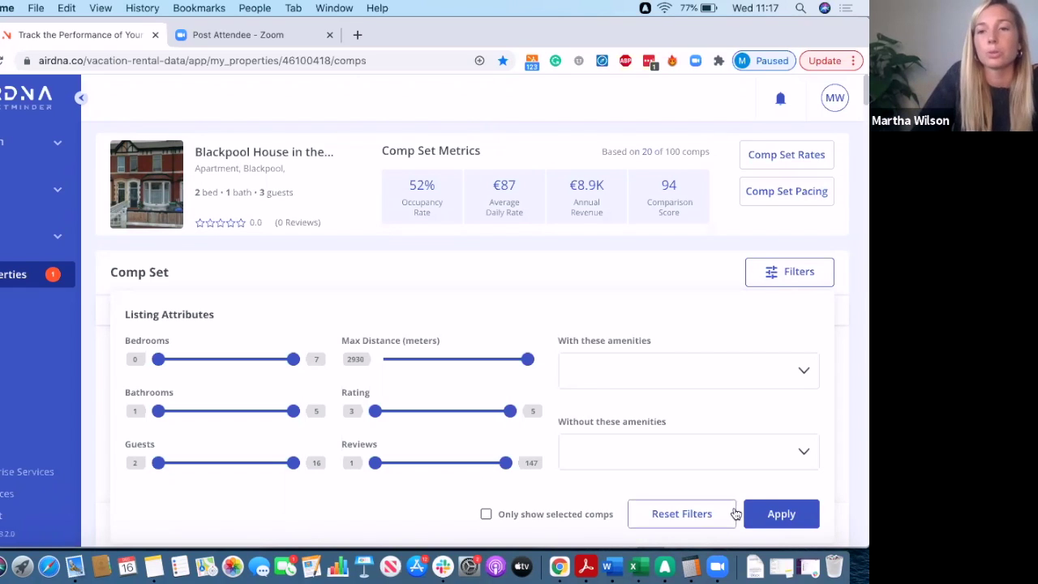
# - Require Pool and Hot tub under With these amenities
pyautogui.click(801, 374)
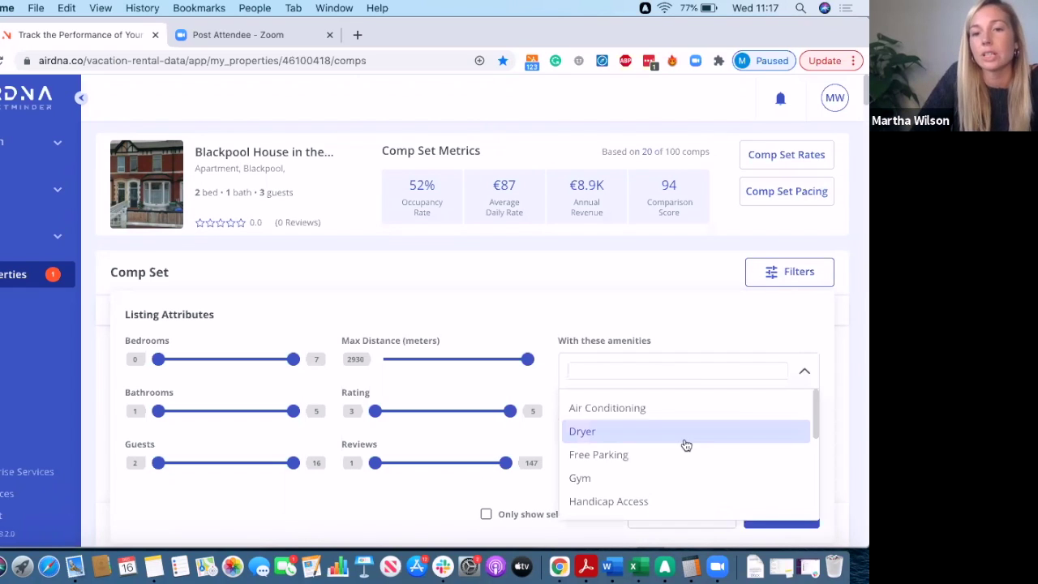
pyautogui.scroll(-3, 684, 443)
pyautogui.scroll(-2, 683, 443)
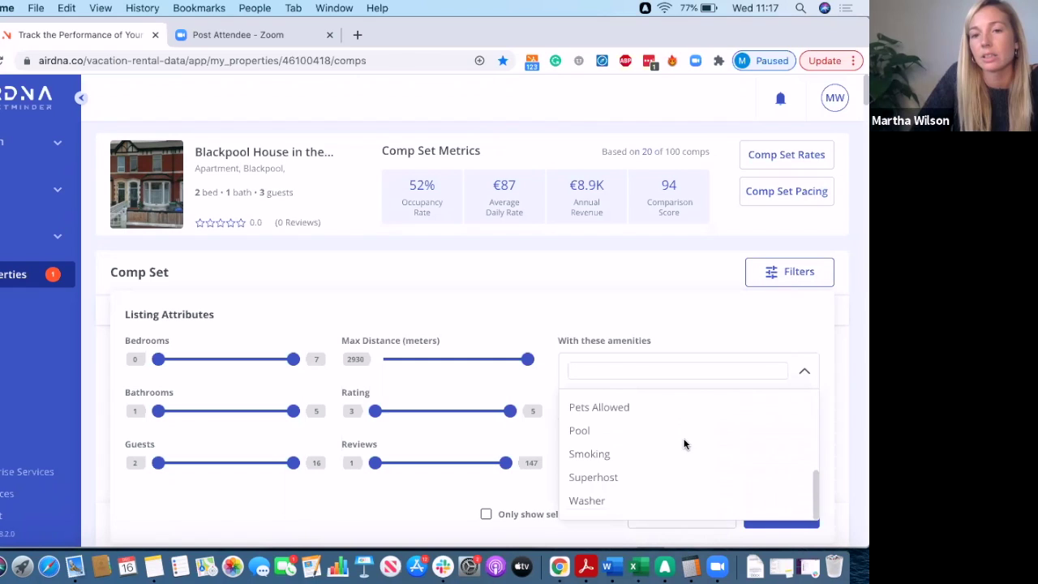
pyautogui.scroll(1, 683, 444)
pyautogui.click(623, 452)
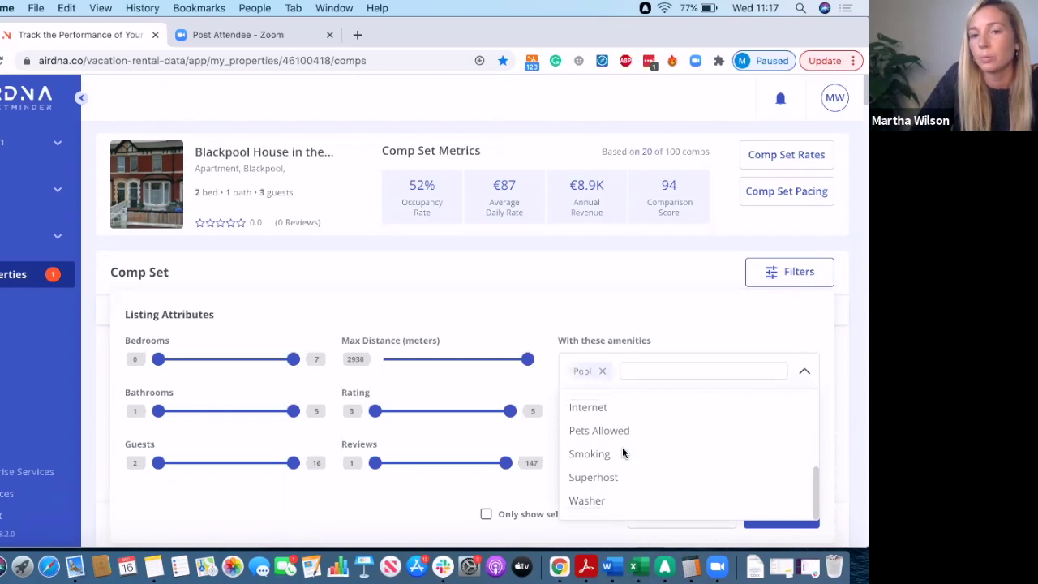
pyautogui.scroll(1, 622, 451)
pyautogui.scroll(5, 622, 452)
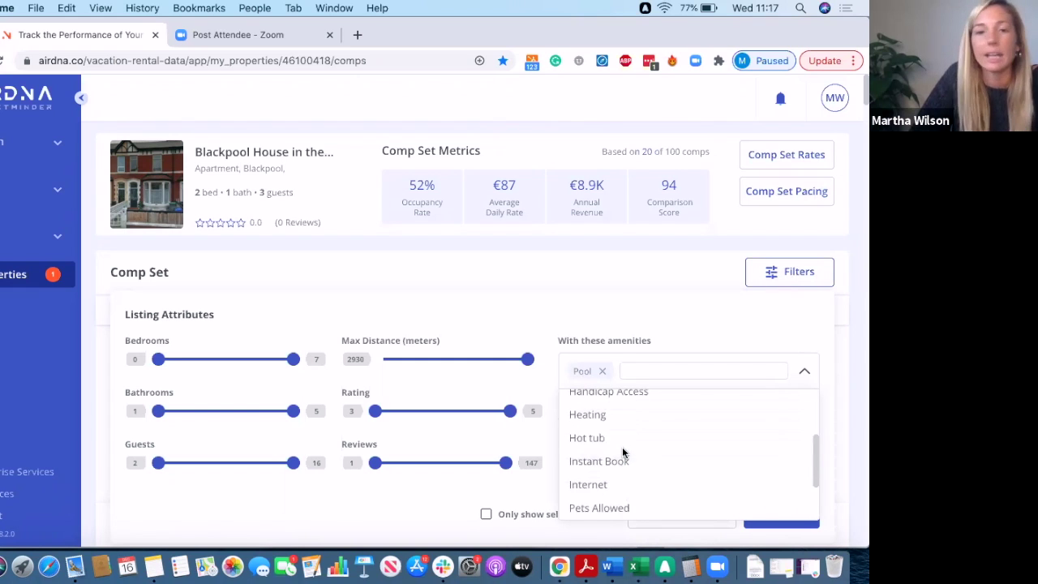
pyautogui.click(603, 500)
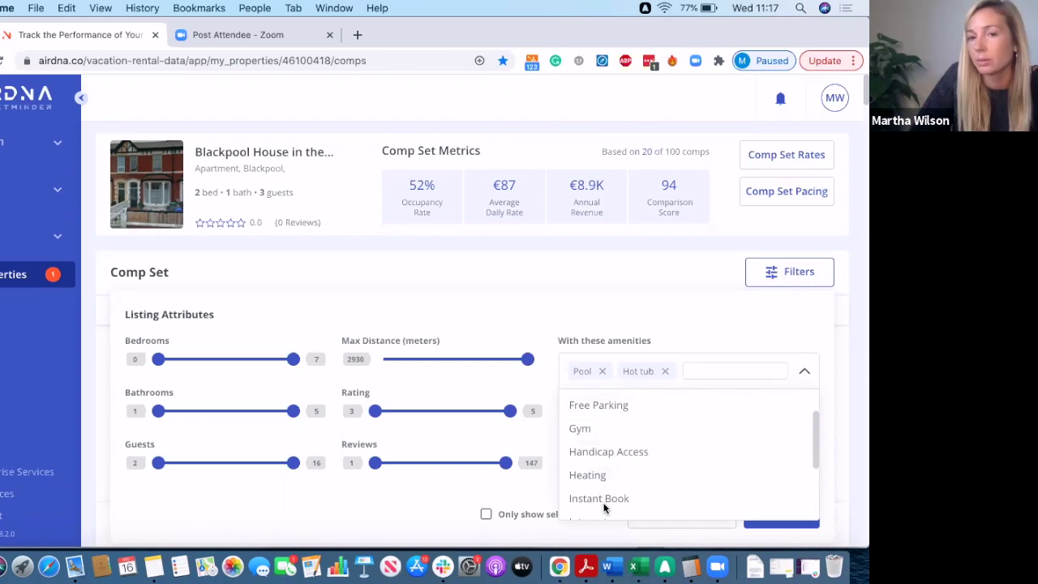
pyautogui.click(477, 333)
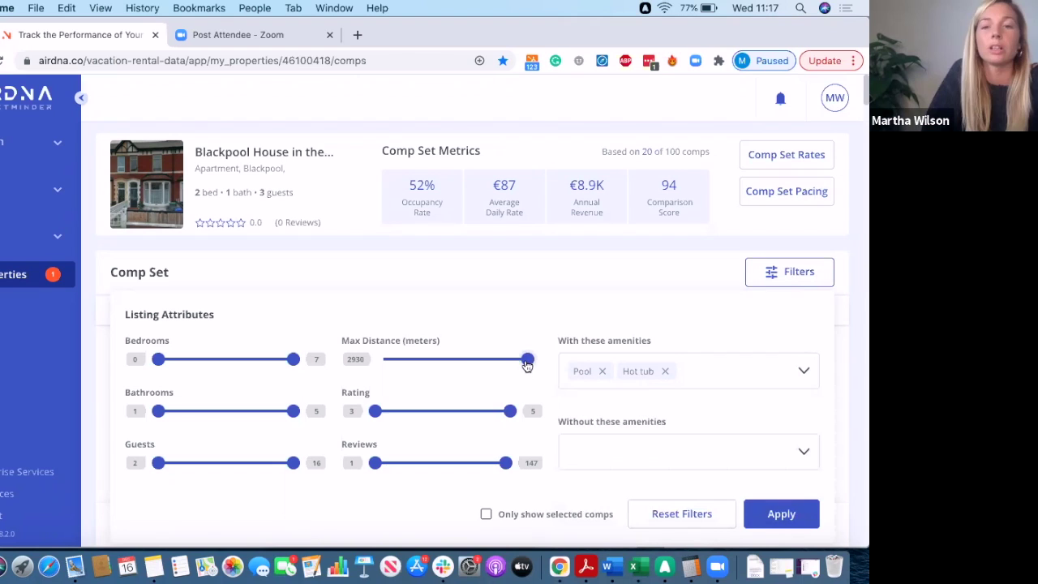
# - Set max distance to 600 m, minimum reviews to 30 and minimum rating to 4
pyautogui.moveTo(527, 359); pyautogui.dragTo(408, 364)
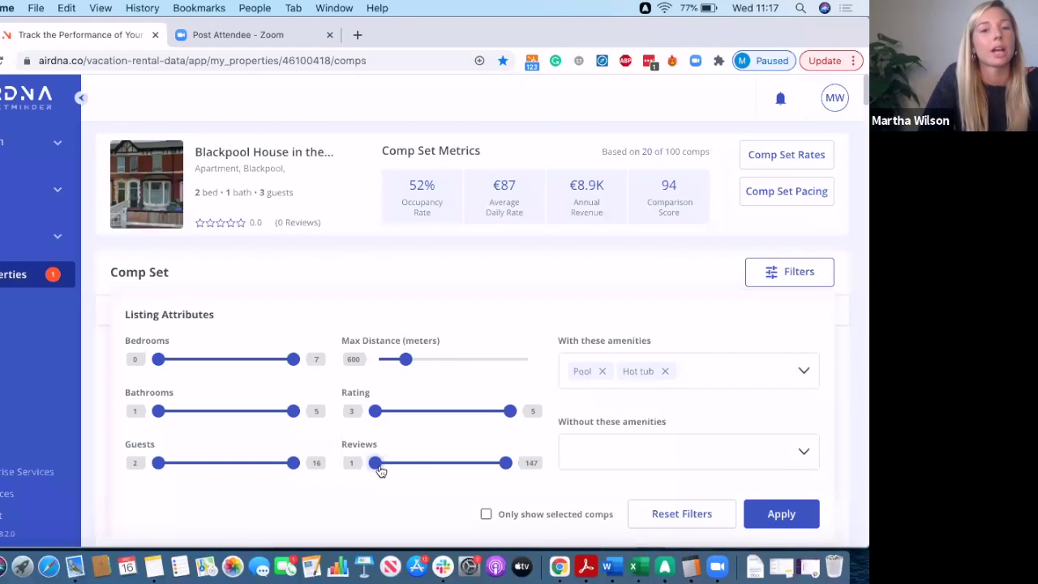
pyautogui.moveTo(379, 468); pyautogui.dragTo(403, 469)
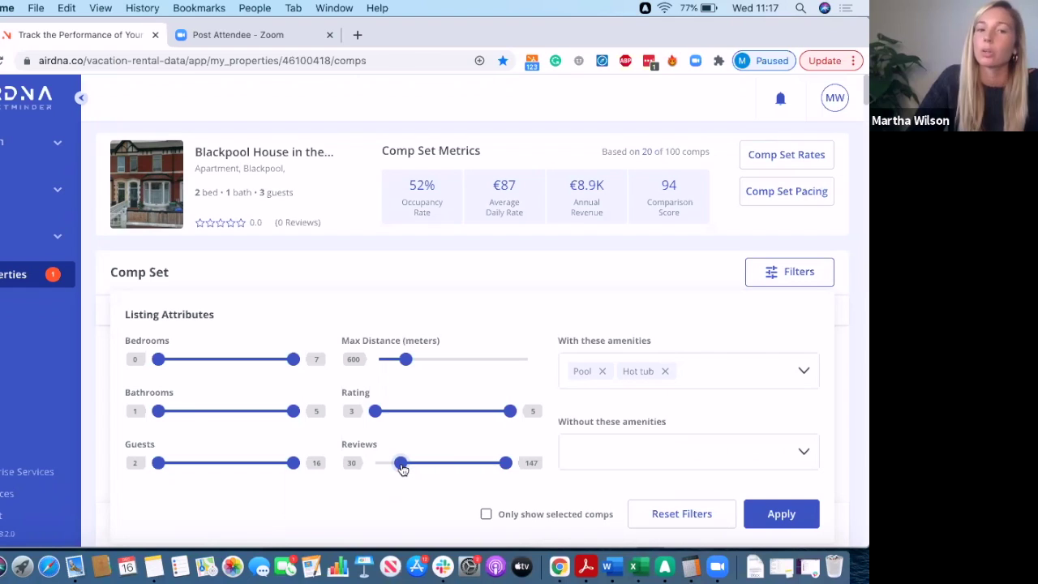
pyautogui.moveTo(378, 412); pyautogui.dragTo(442, 412)
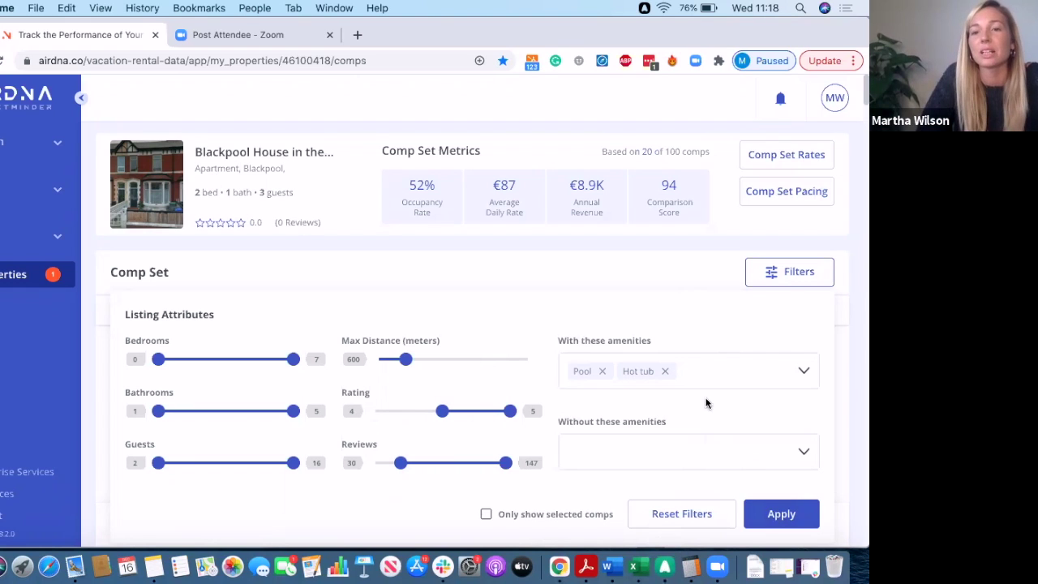
# - Reset the comp filters to defaults, then save the Blackpool House comp set and dismiss the confirmation
pyautogui.click(665, 510)
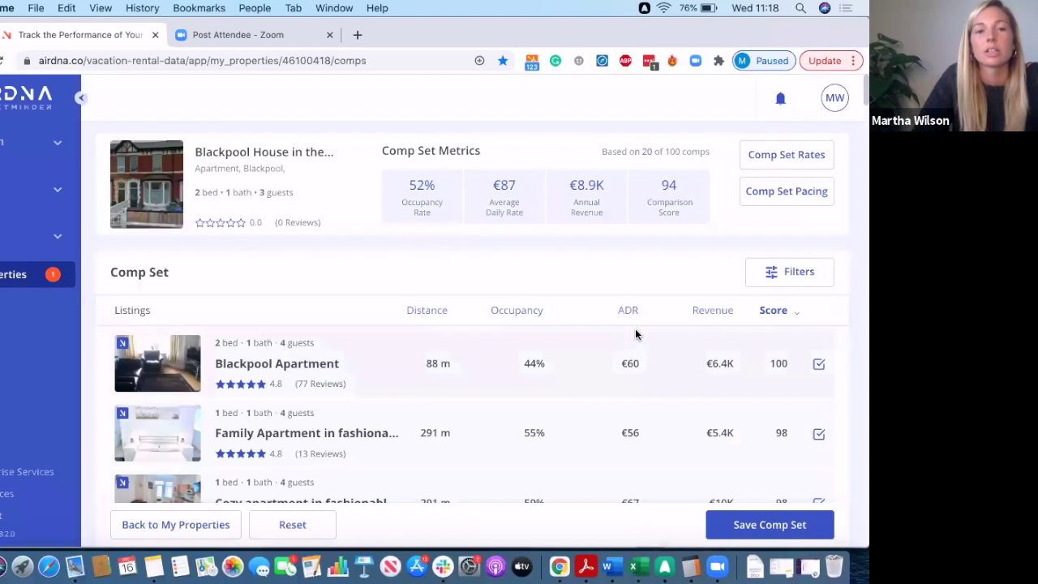
pyautogui.scroll(-1, 635, 330)
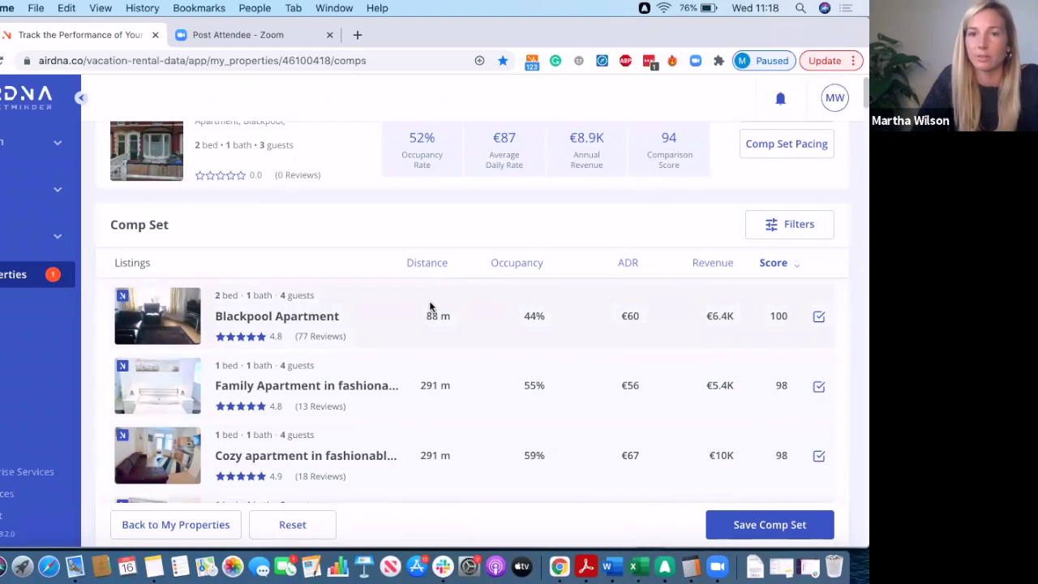
pyautogui.scroll(-2, 426, 364)
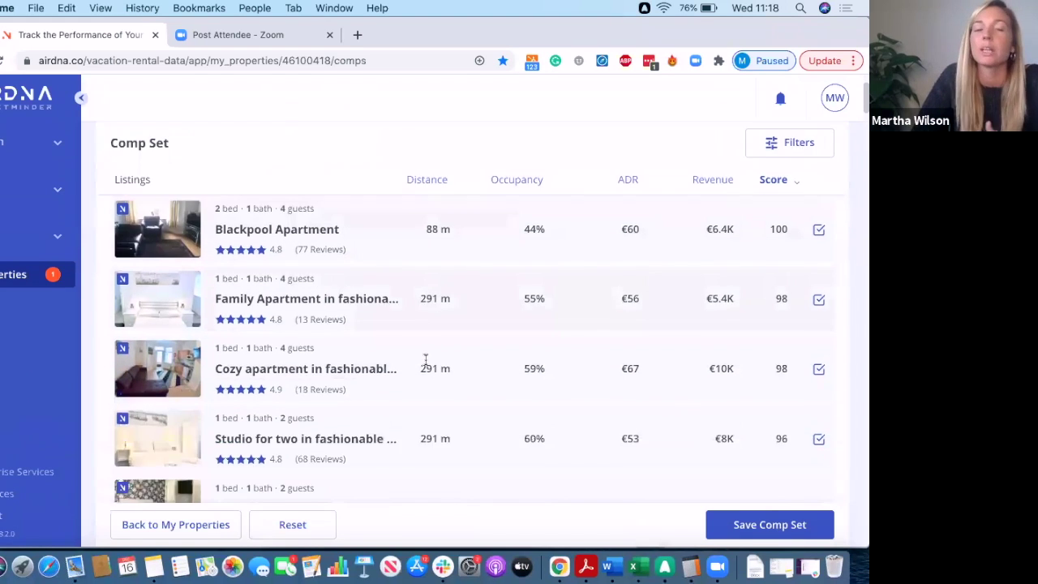
pyautogui.scroll(3, 426, 364)
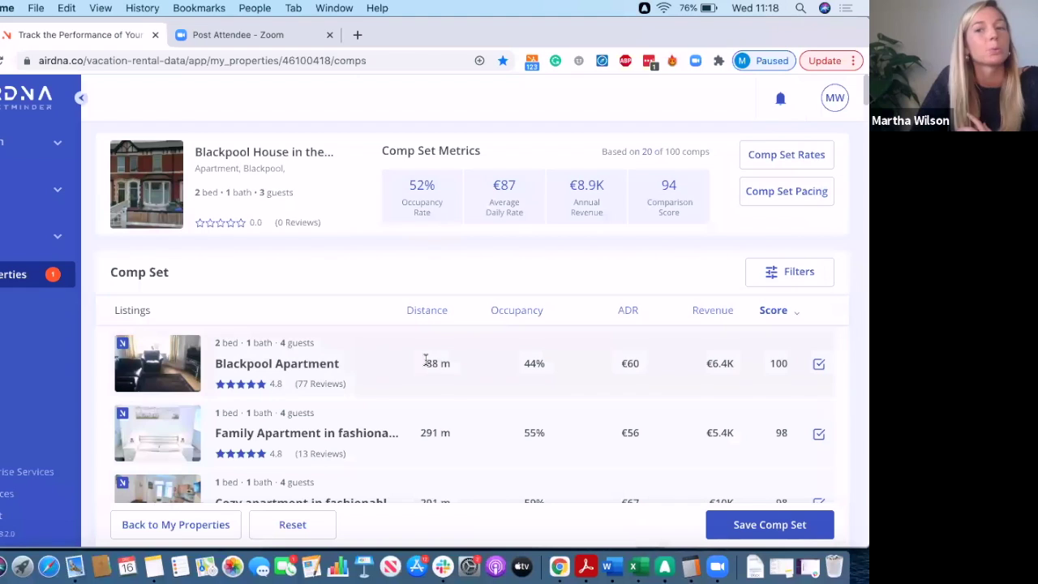
pyautogui.click(770, 530)
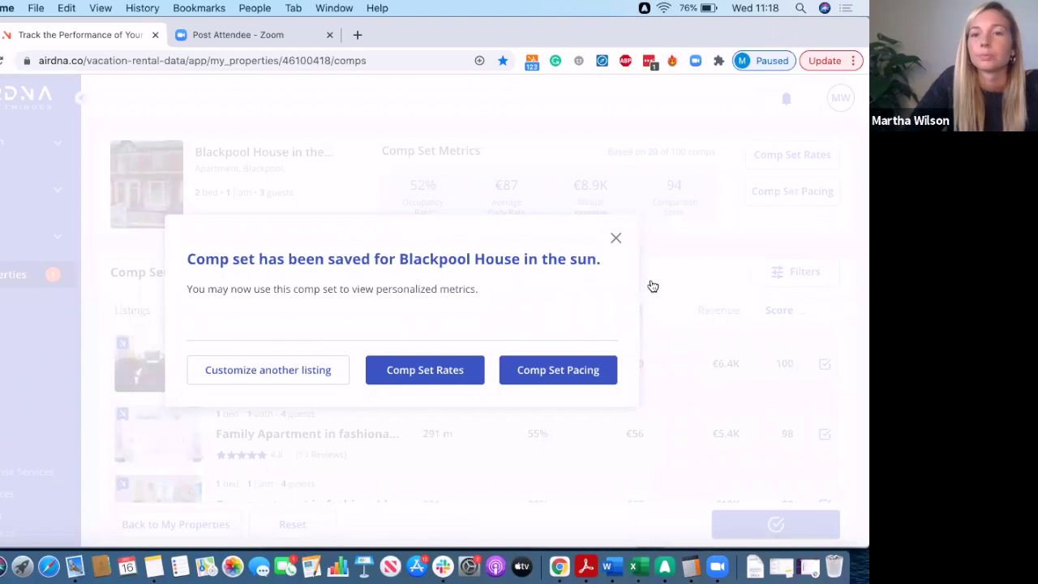
pyautogui.click(616, 240)
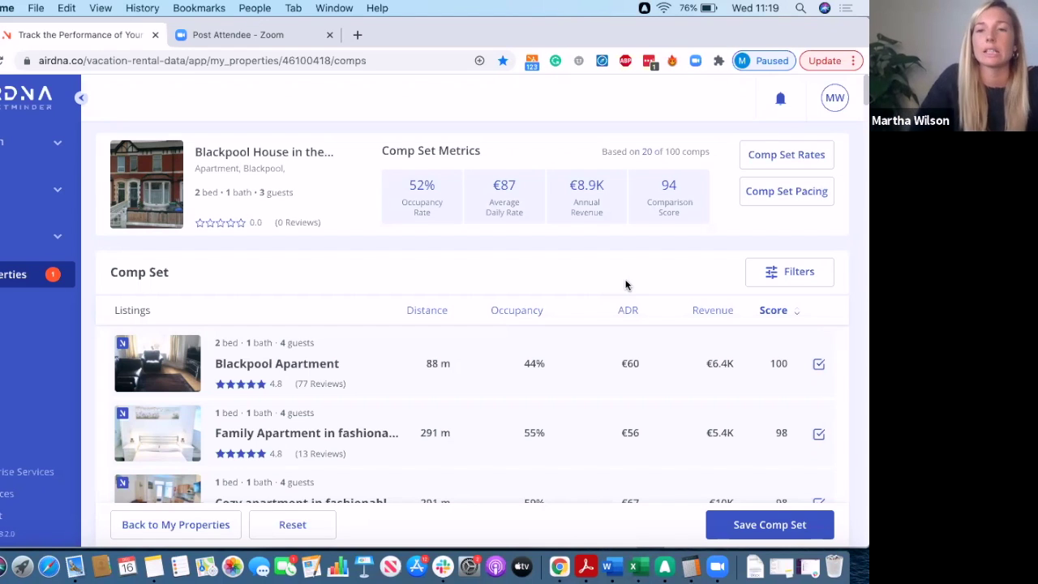
# - On Comp Set Rates, advance the rate calendar two months to February
pyautogui.click(788, 158)
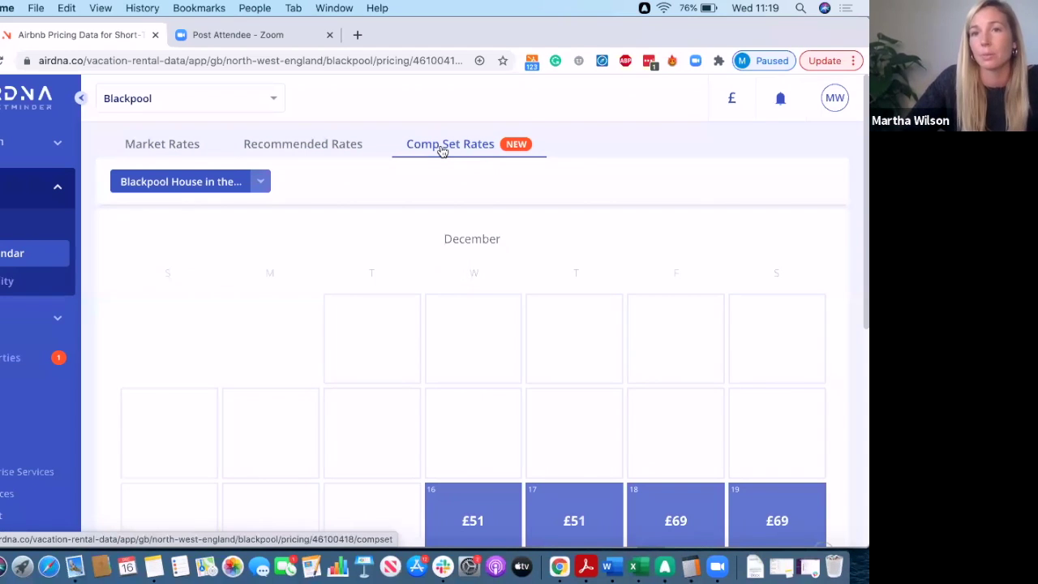
pyautogui.scroll(-3, 421, 278)
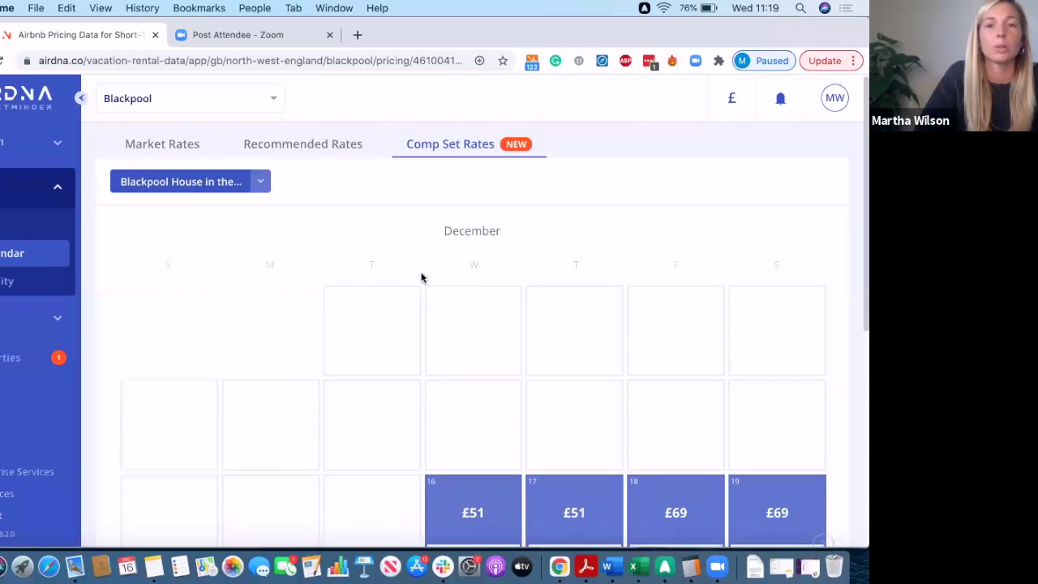
pyautogui.scroll(-3, 420, 278)
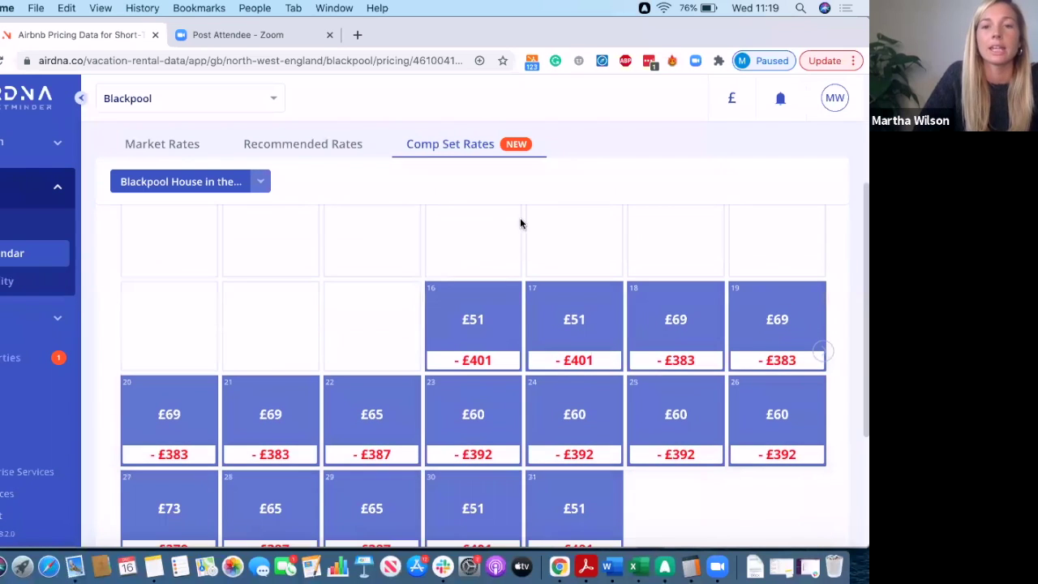
pyautogui.moveTo(493, 339)
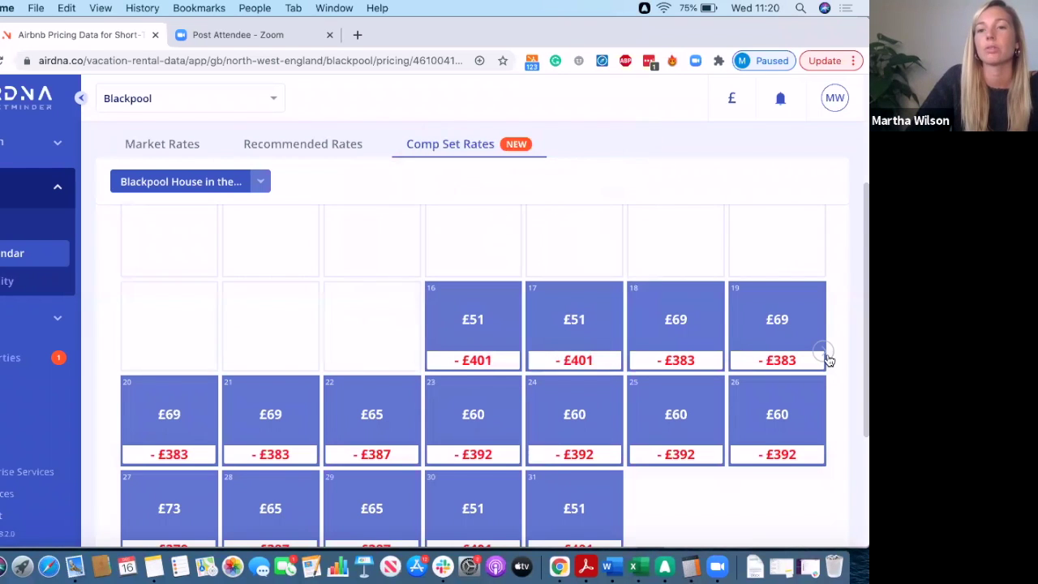
pyautogui.click(826, 357)
pyautogui.click(826, 357)
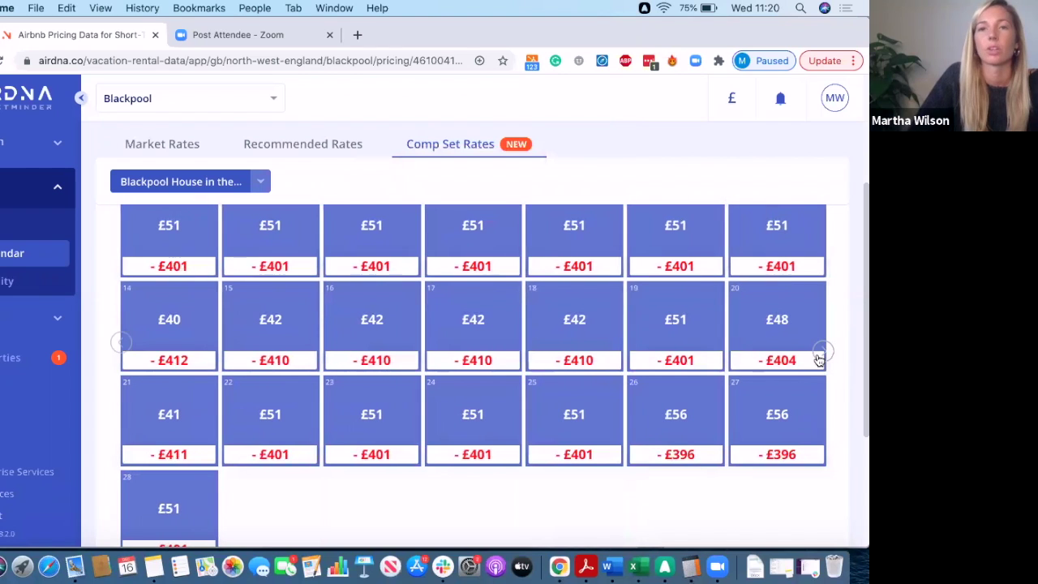
# - Go back to Properties and reopen the Blackpool House in the sun comp set
pyautogui.click(11, 361)
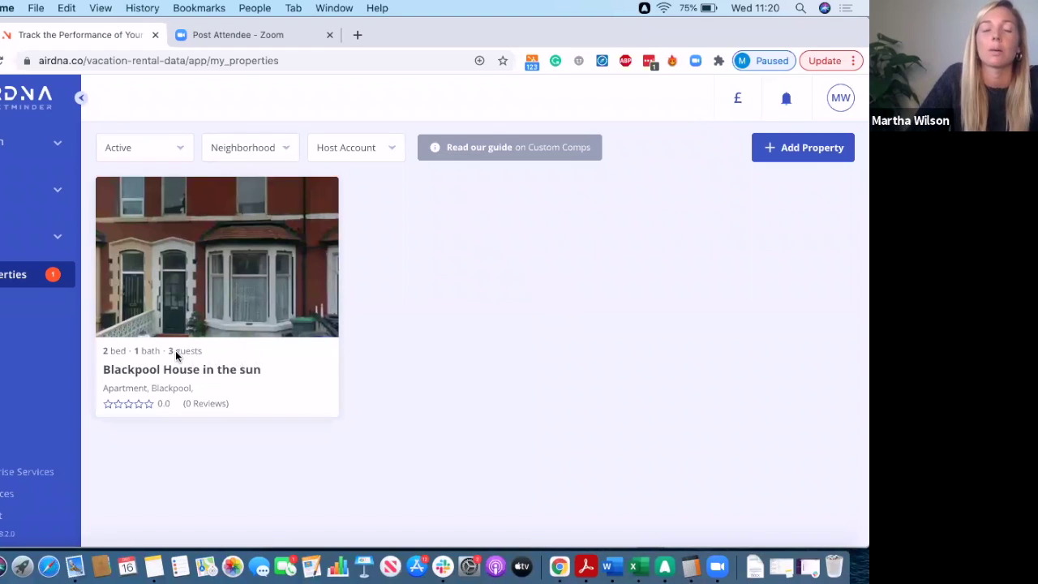
pyautogui.click(216, 268)
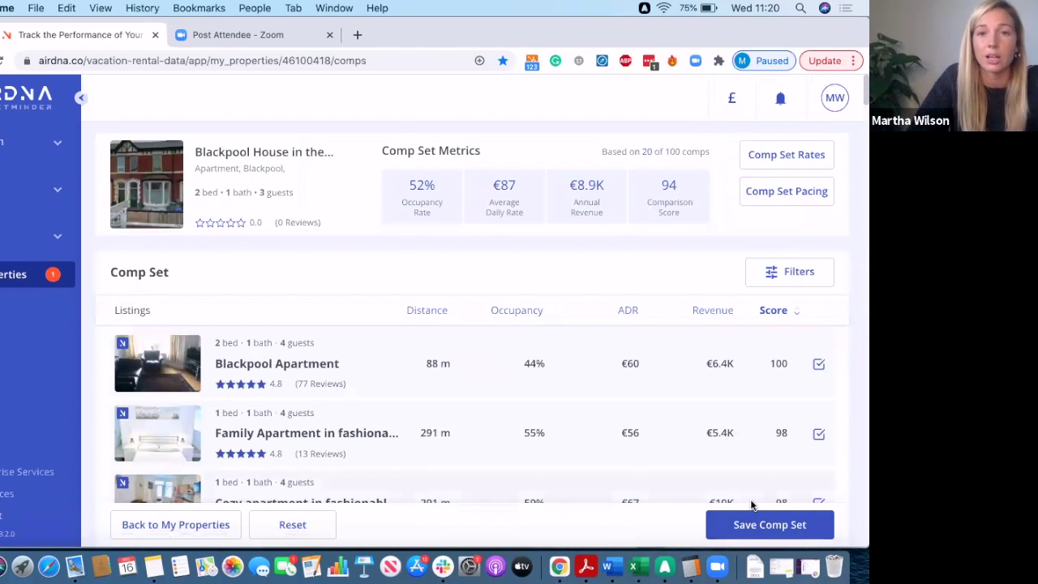
# - Open Comp Set Pacing to view the Future Demand Analysis chart, Dec 2020 to Jun 2021
pyautogui.click(772, 193)
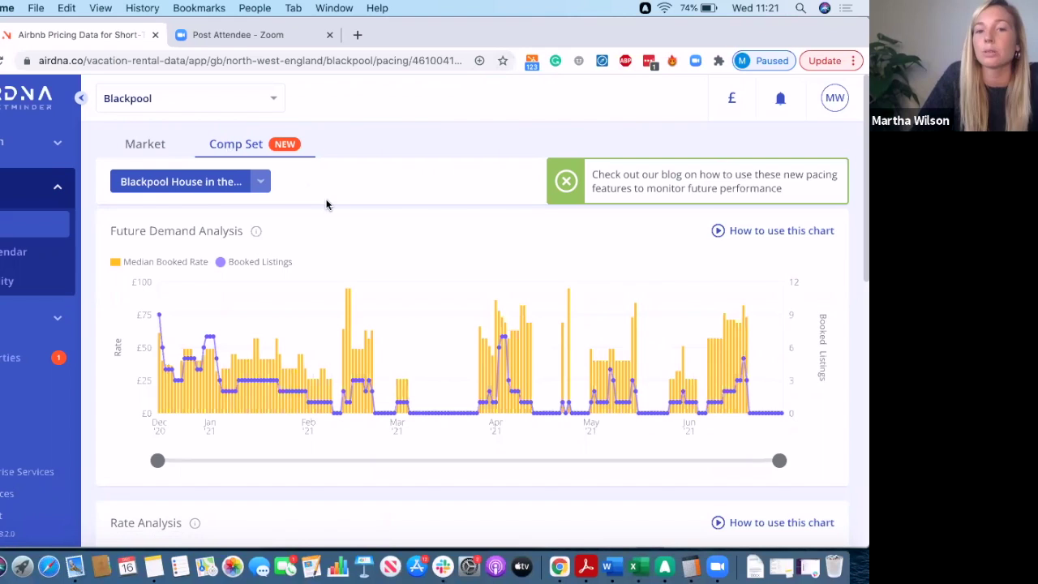
pyautogui.scroll(-1, 327, 204)
pyautogui.scroll(1, 327, 205)
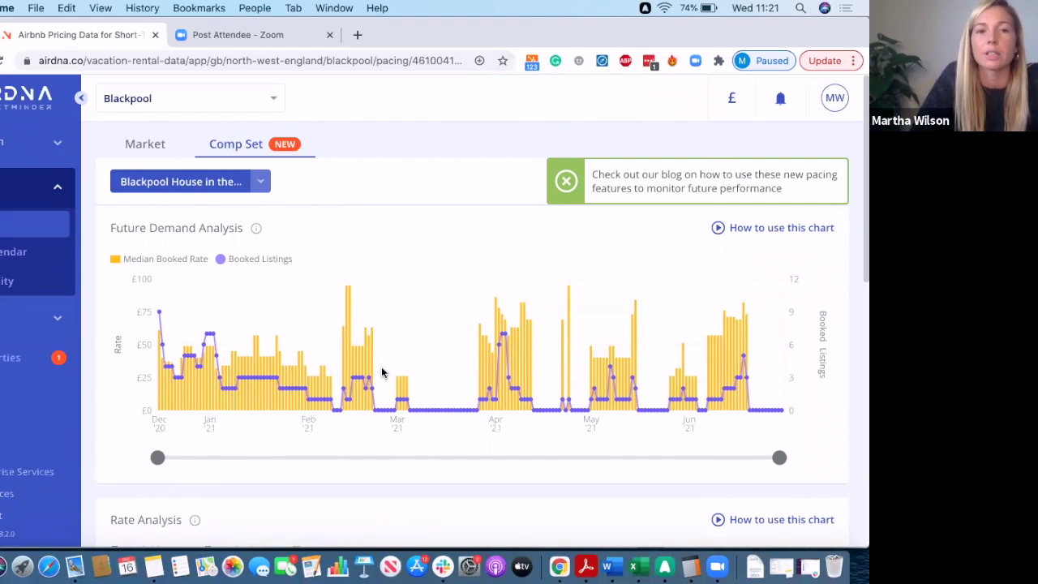
pyautogui.scroll(-1, 383, 373)
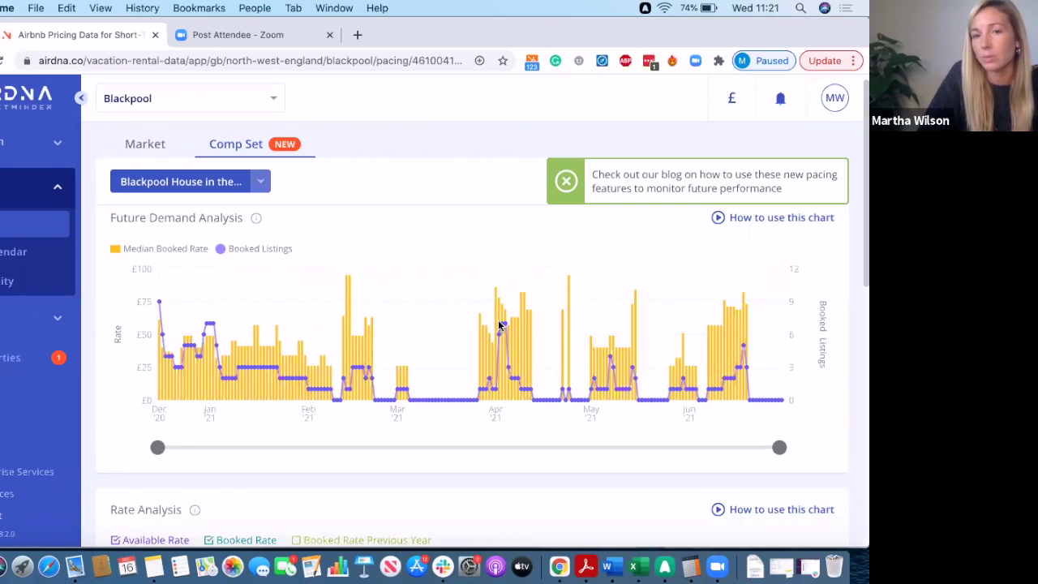
pyautogui.moveTo(501, 322)
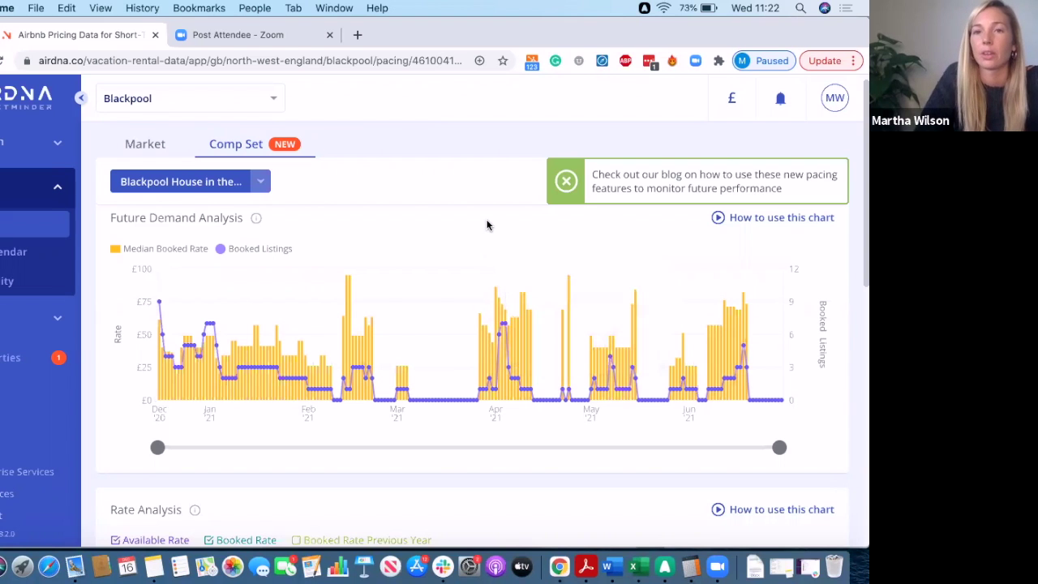
# - Scroll down past the Rate Analysis chart to the Booking Trends chart
pyautogui.scroll(-5, 486, 226)
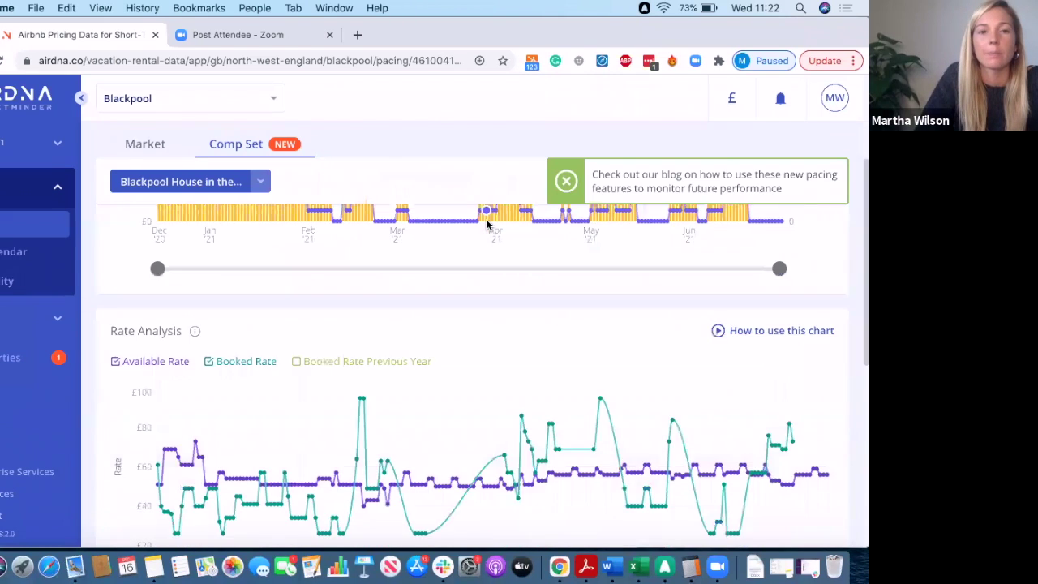
pyautogui.scroll(-1, 487, 225)
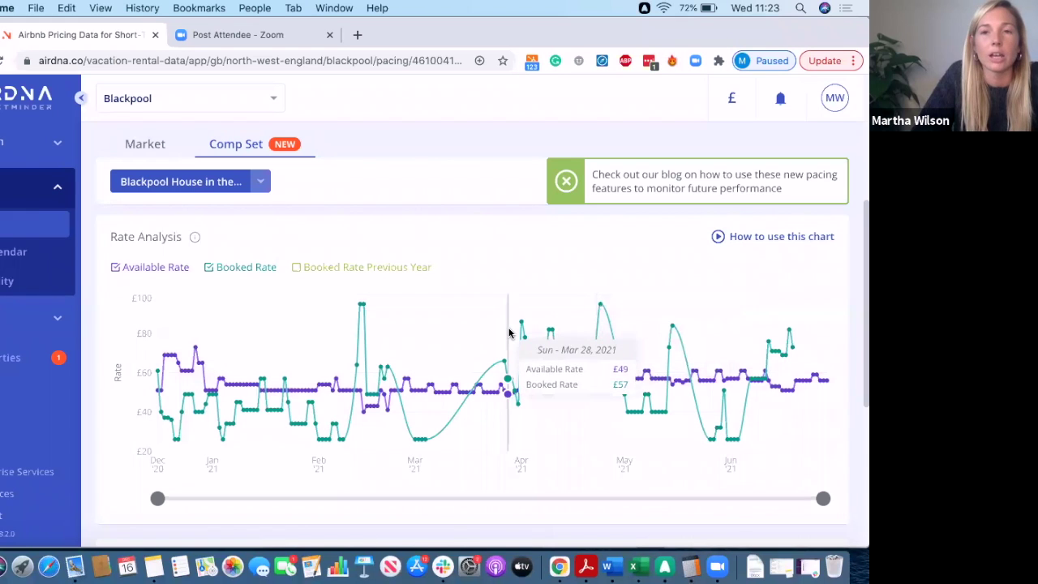
pyautogui.scroll(-5, 509, 333)
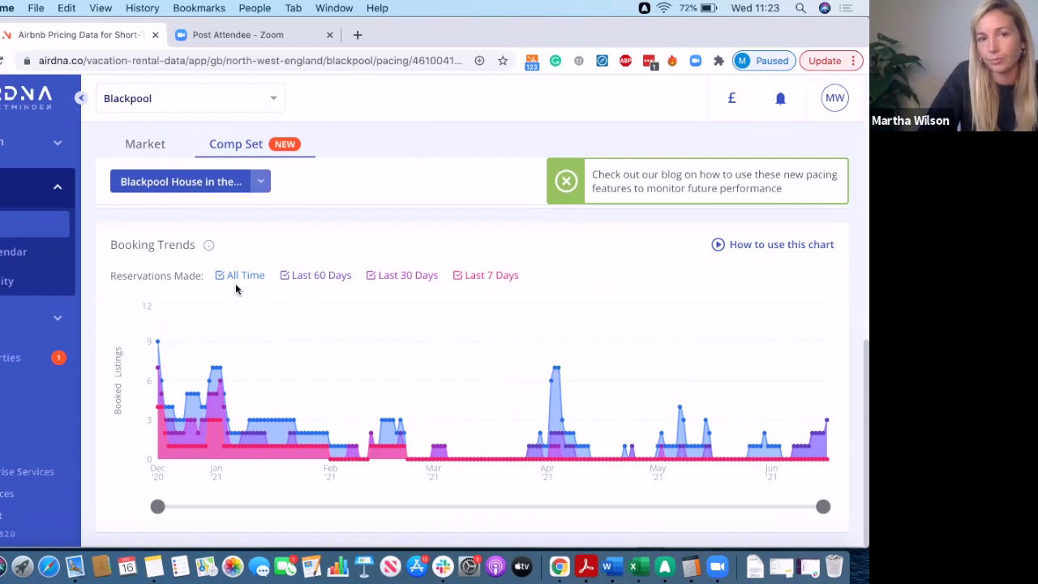
# - Uncheck Last 30 Days, Last 60 Days and All Time, leaving only Last 7 Days in Booking Trends
pyautogui.moveTo(277, 305)
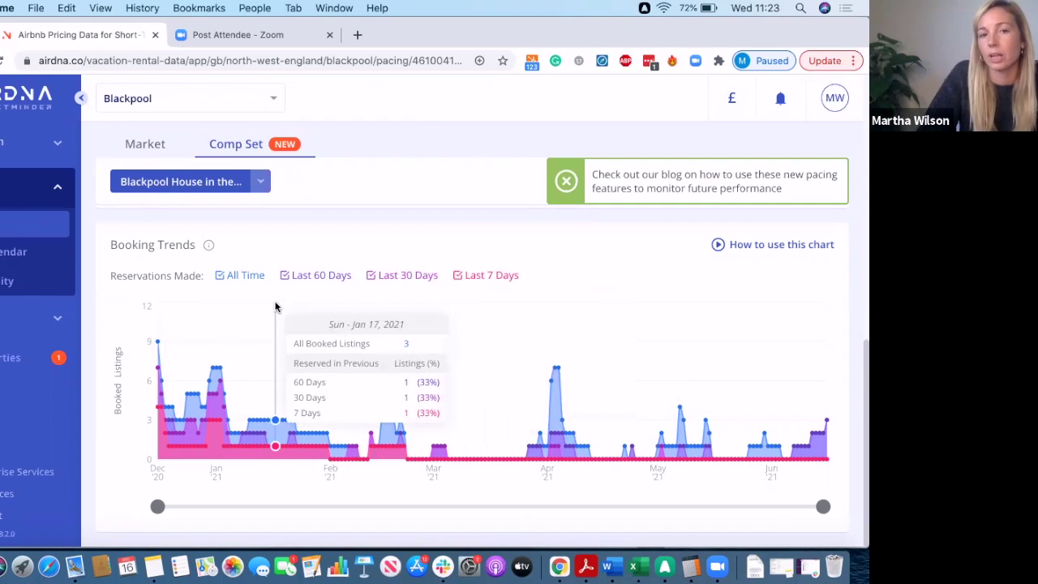
pyautogui.click(371, 275)
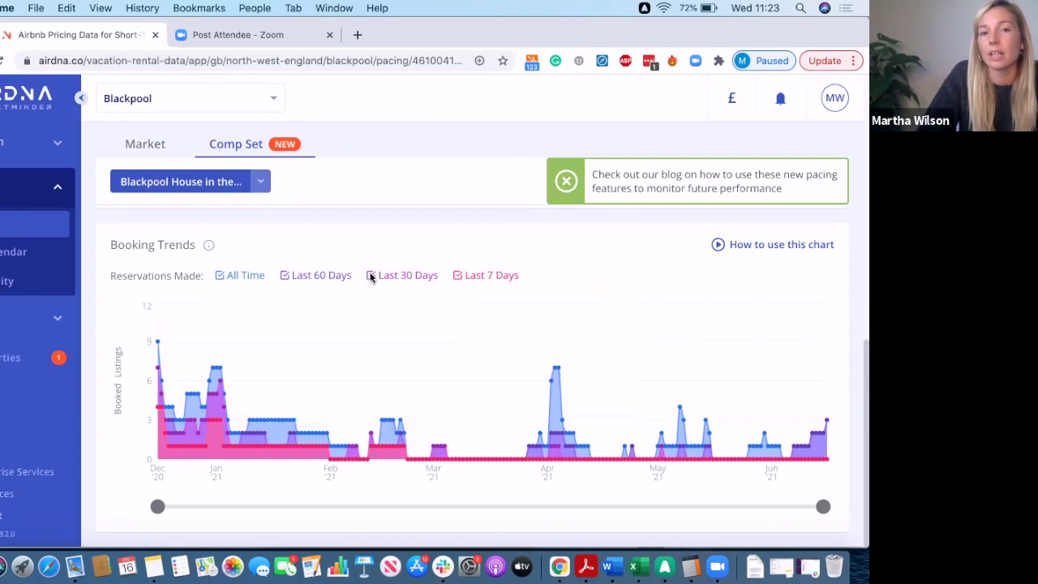
pyautogui.click(286, 276)
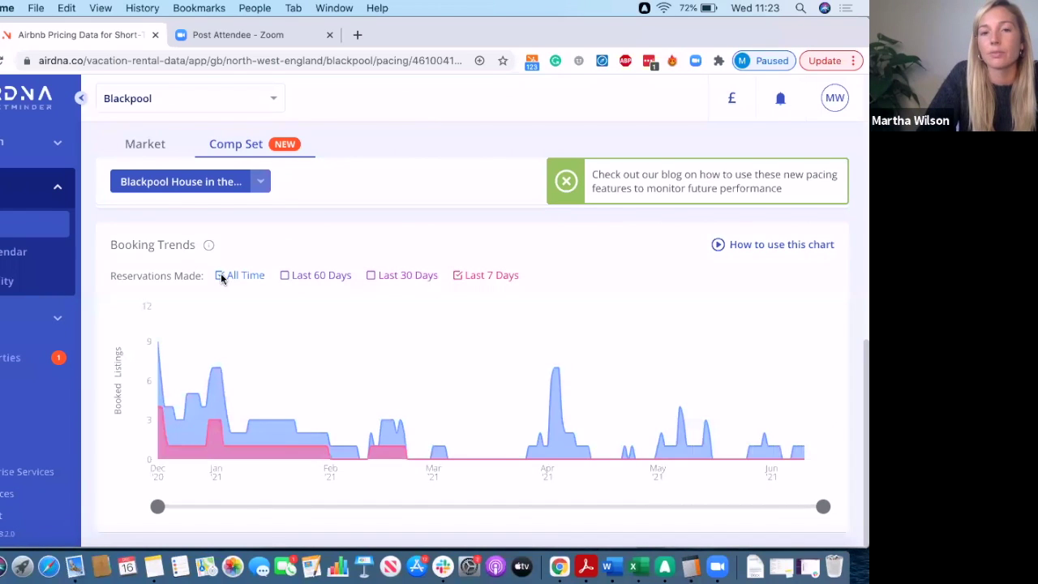
pyautogui.click(220, 275)
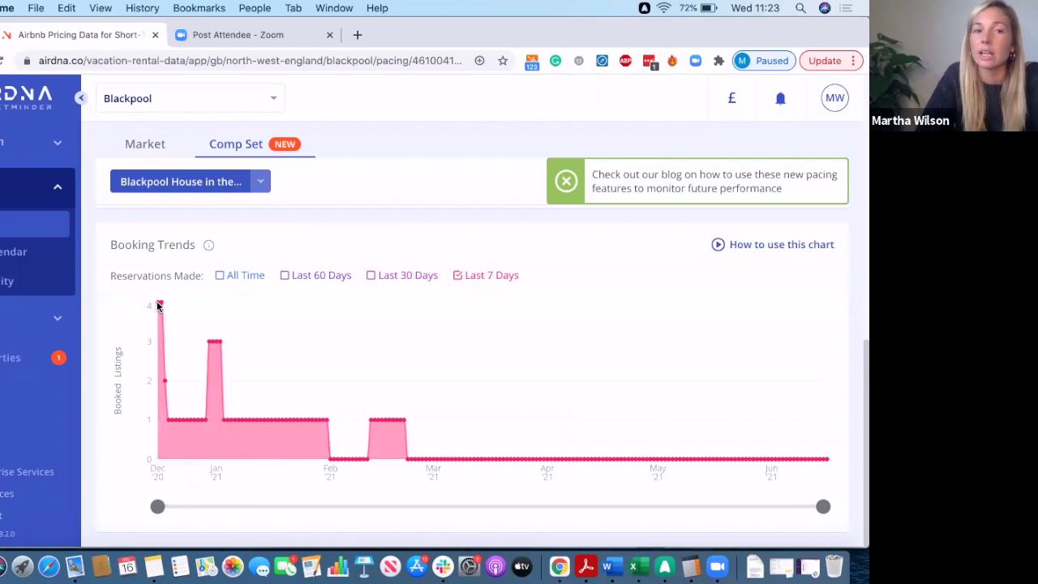
pyautogui.moveTo(159, 305)
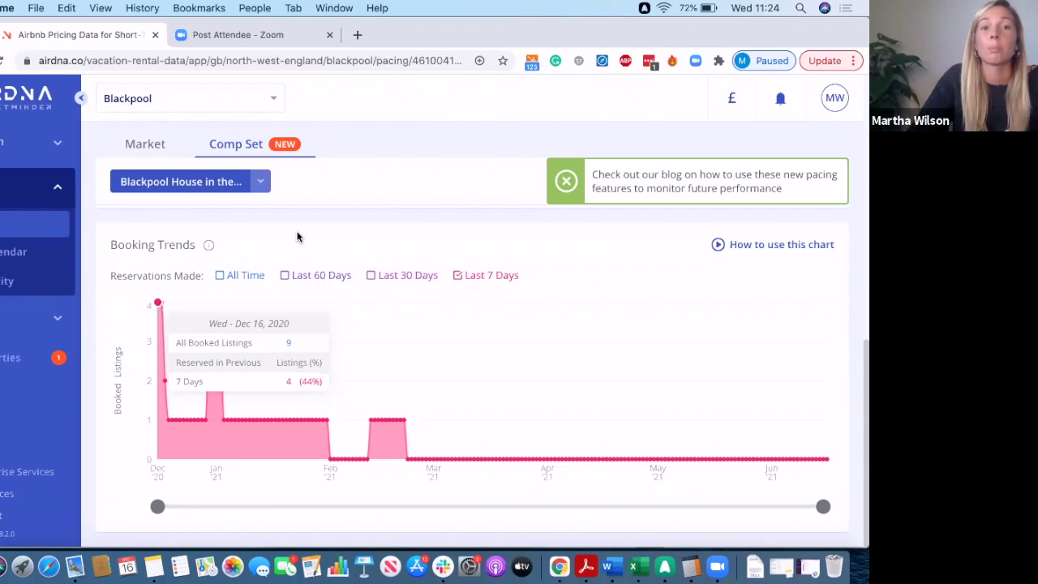
# - Return to the My Properties list of tracked listings
pyautogui.scroll(5, 331, 229)
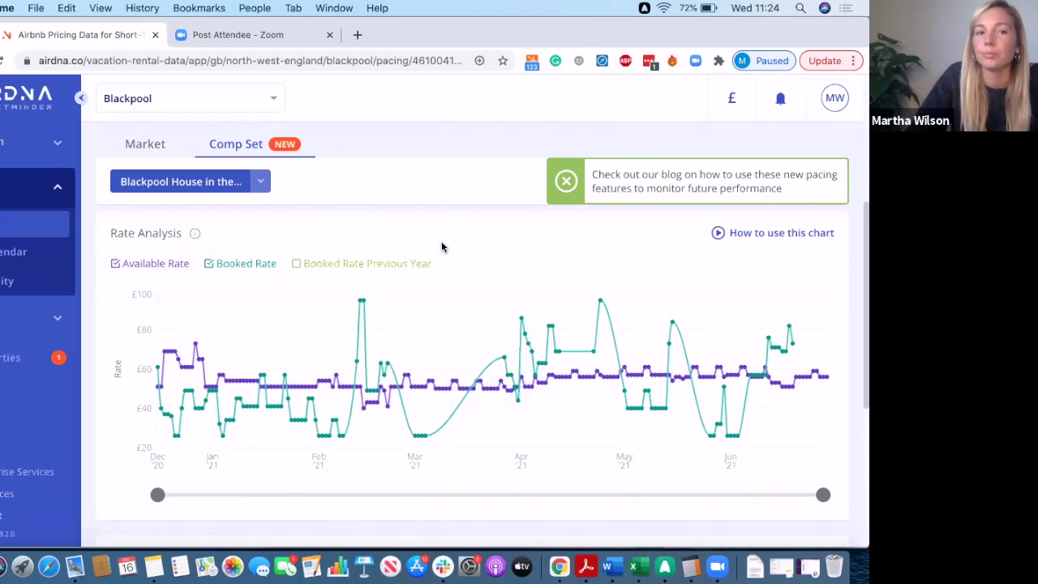
pyautogui.scroll(10, 445, 265)
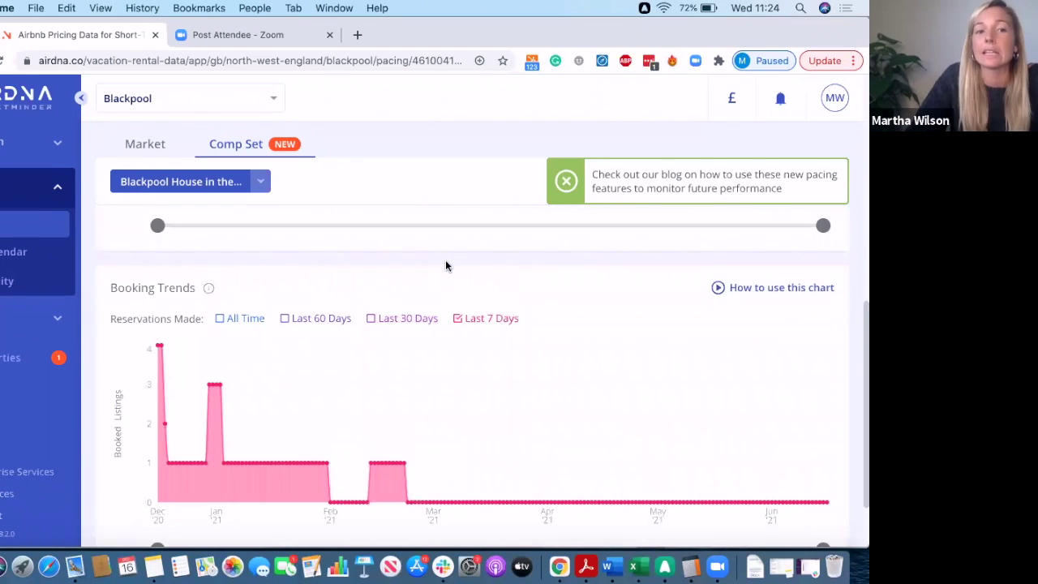
pyautogui.click(10, 357)
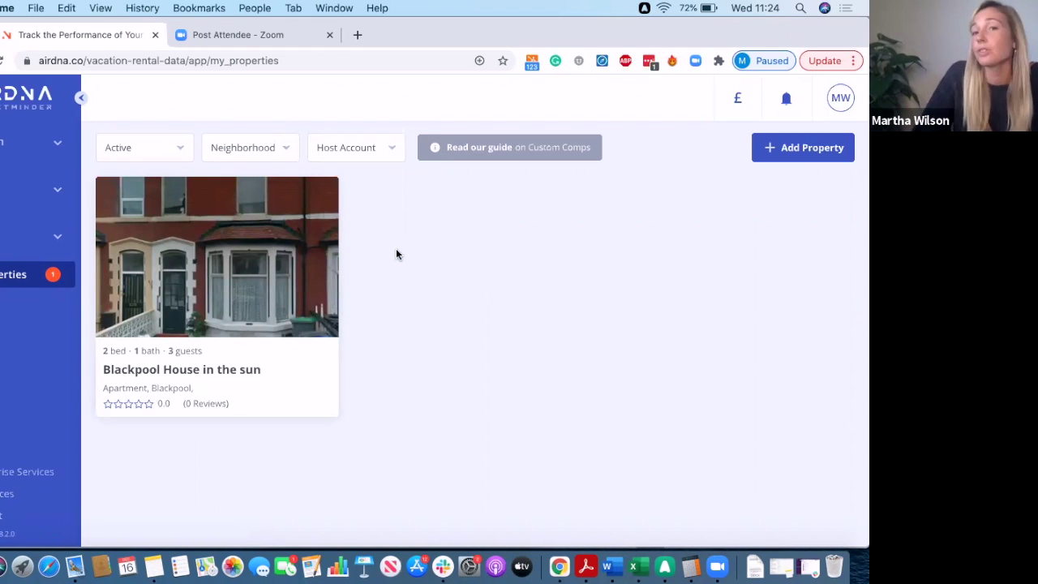
# - Look over the single tracked listing, Blackpool House in the sun, on My Properties
pyautogui.moveTo(294, 223)
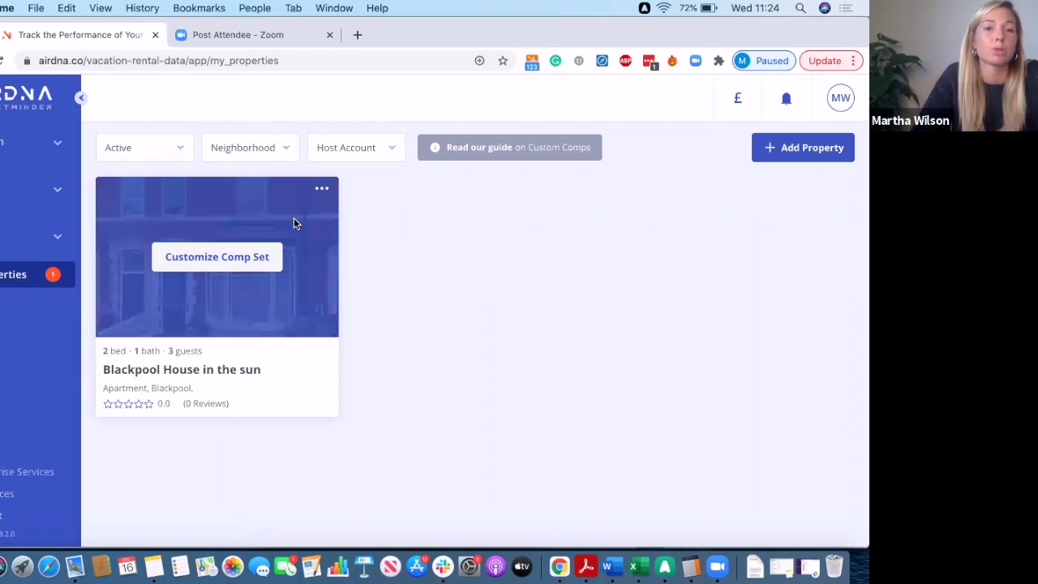